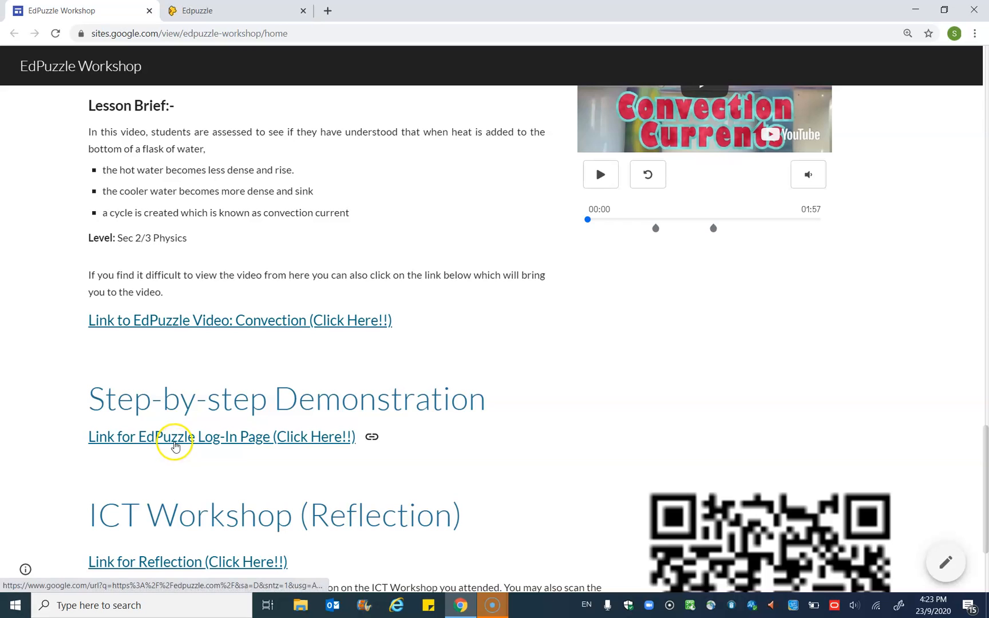
Step: Open the Edpuzzle site from the workshop page and sign up as a teacher with the first listed Google account
left_click(178, 441)
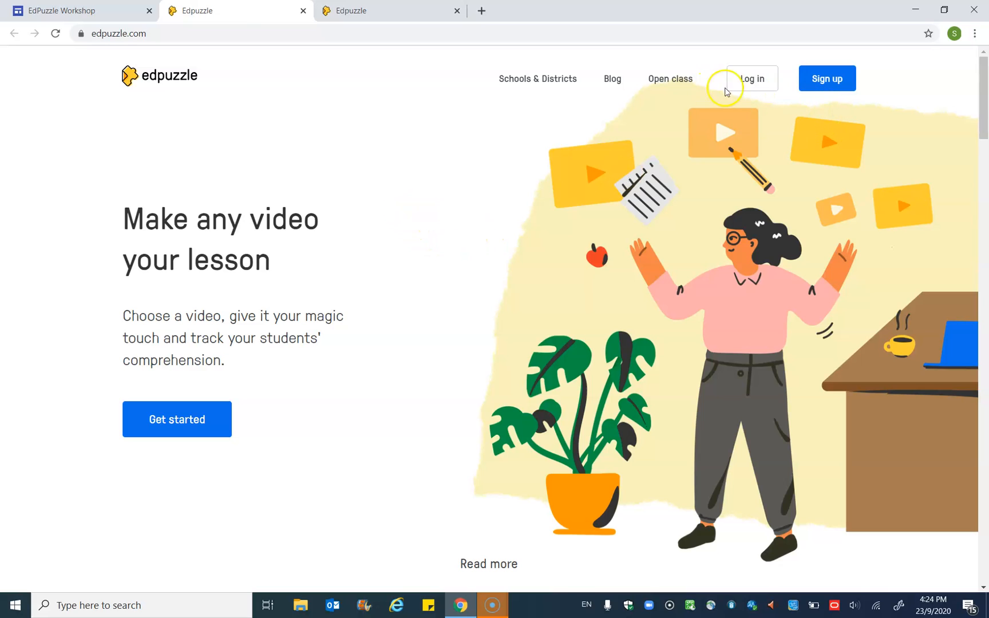
left_click(828, 80)
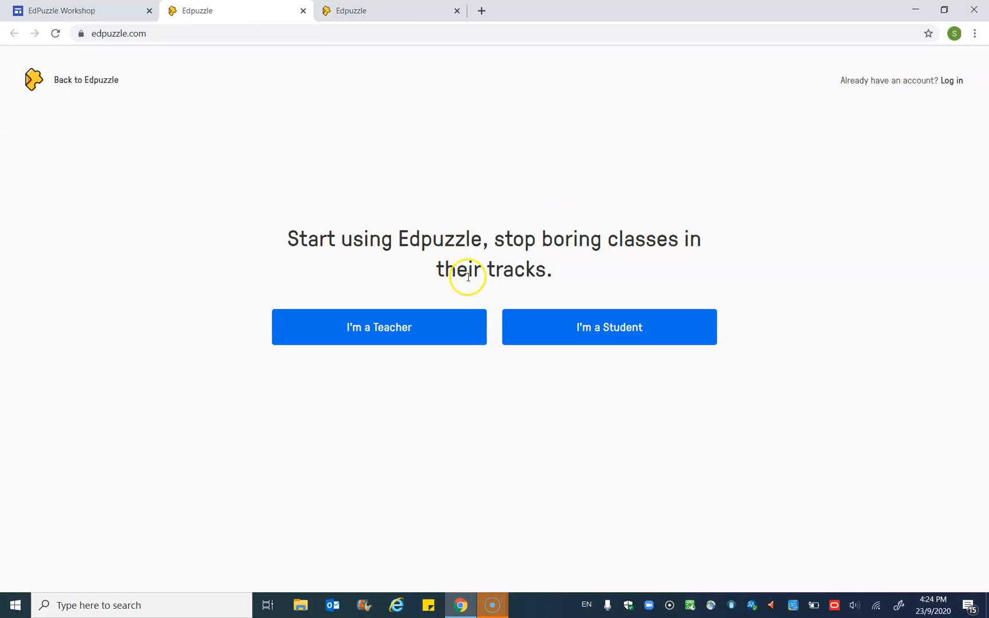
left_click(394, 337)
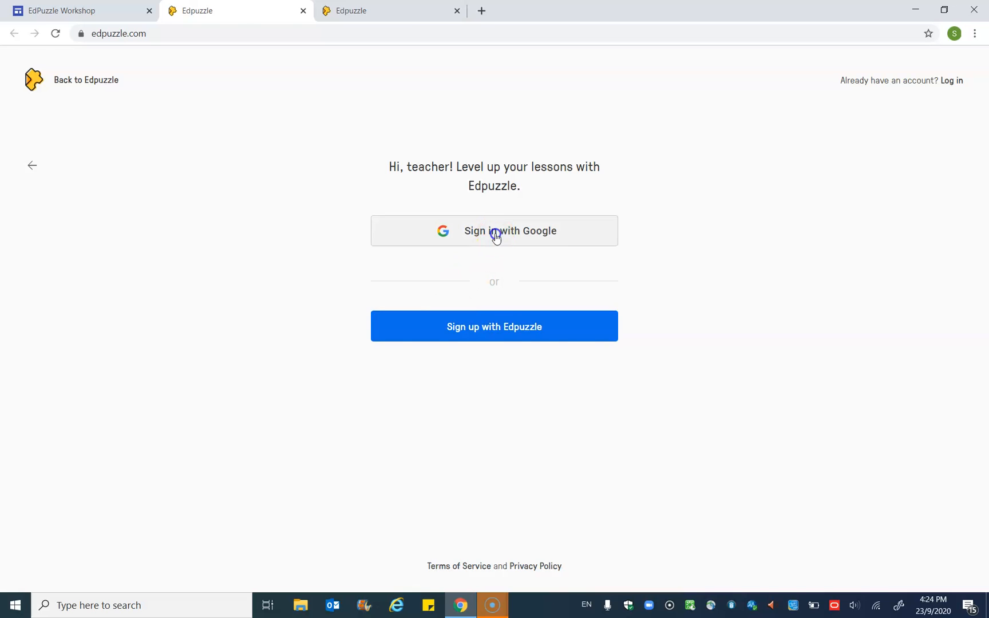
left_click(495, 236)
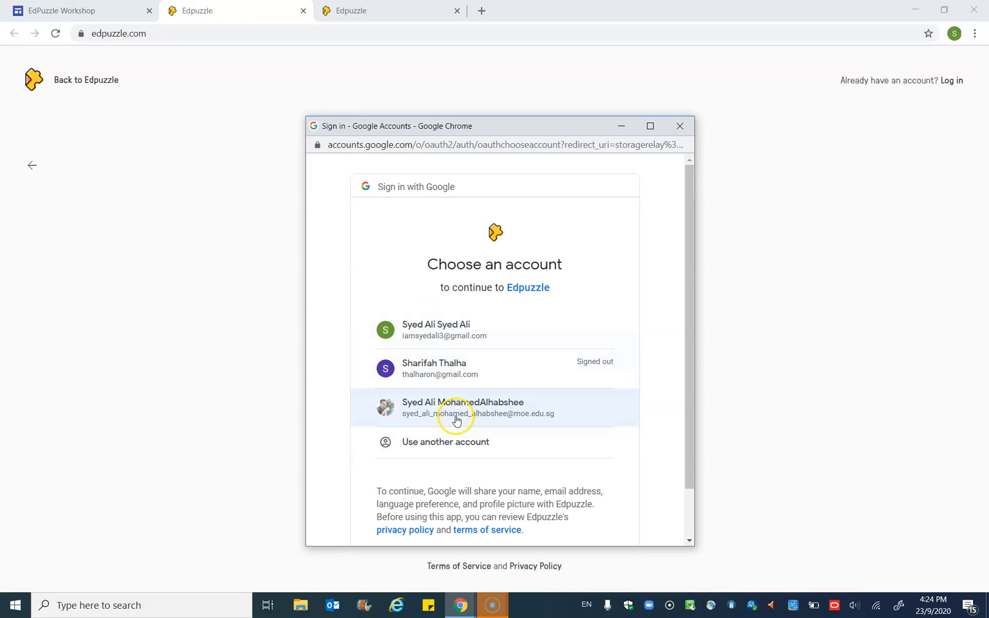
left_click(448, 337)
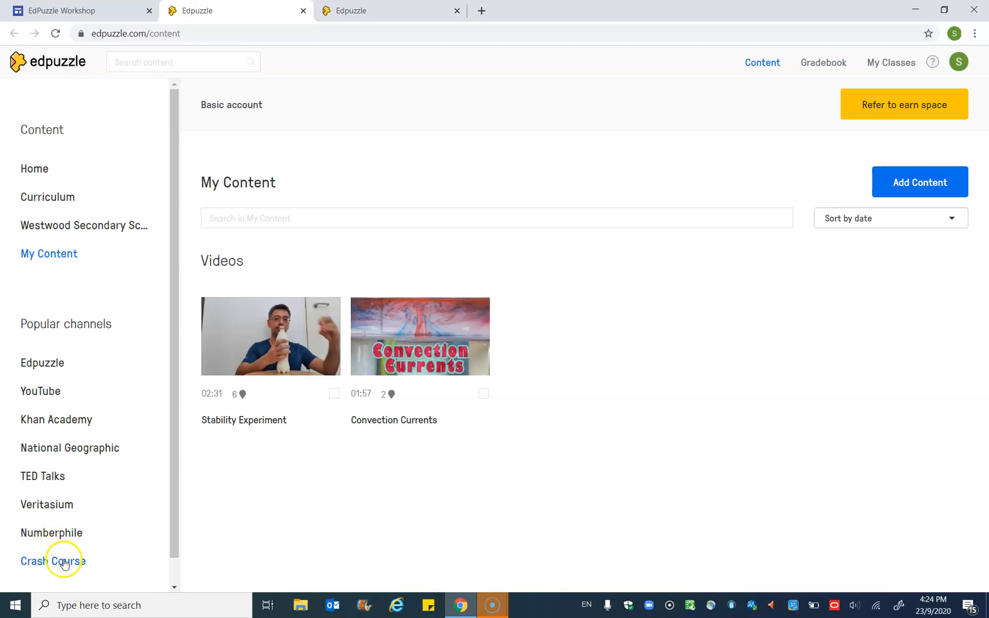
Step: Search the YouTube channel for "Inside out" and open the first video, 02:32 long
left_click(53, 391)
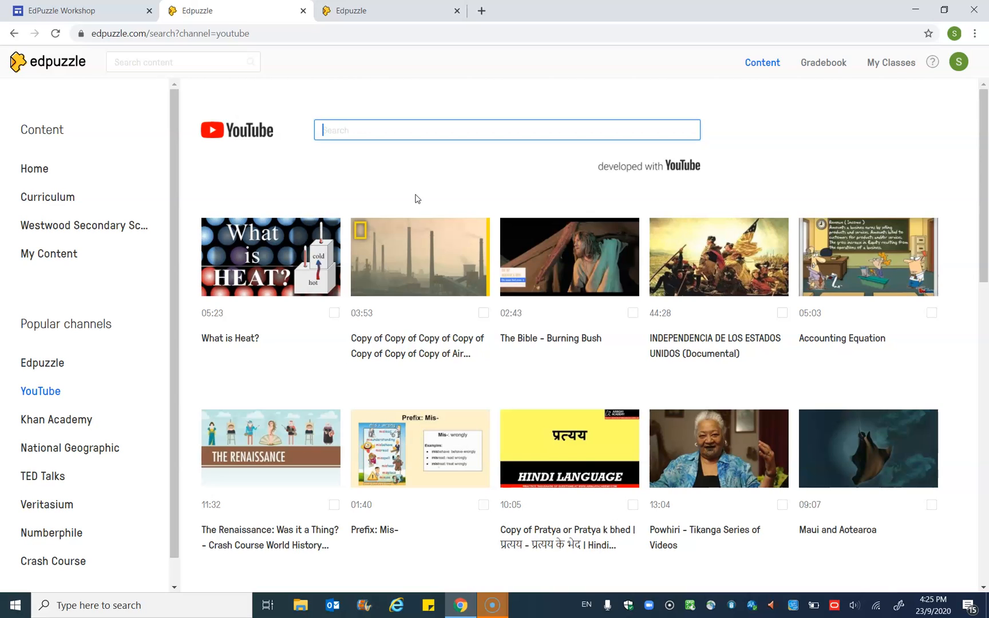
key("Return")
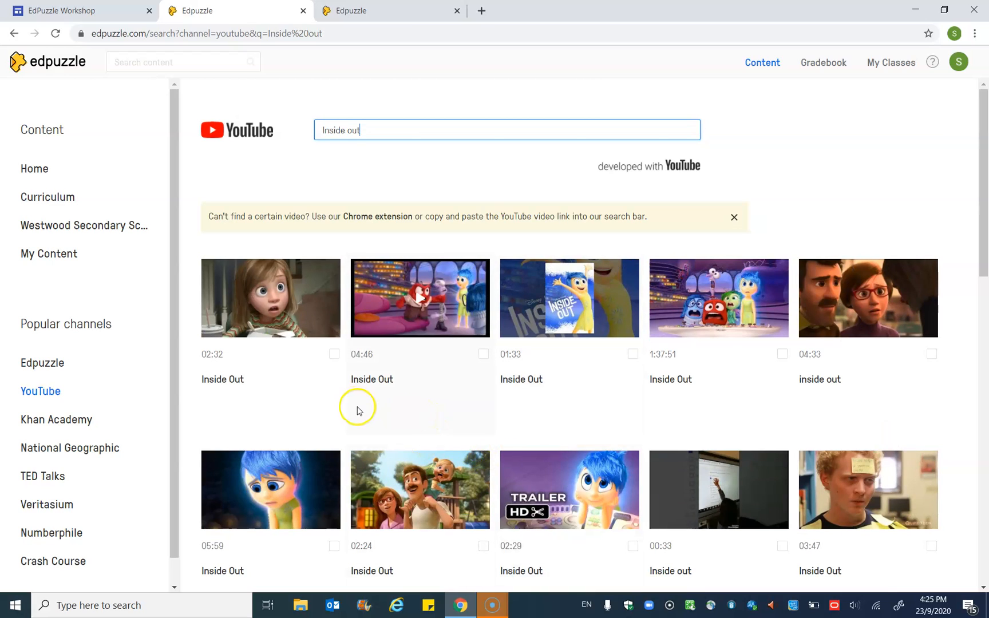
left_click(271, 301)
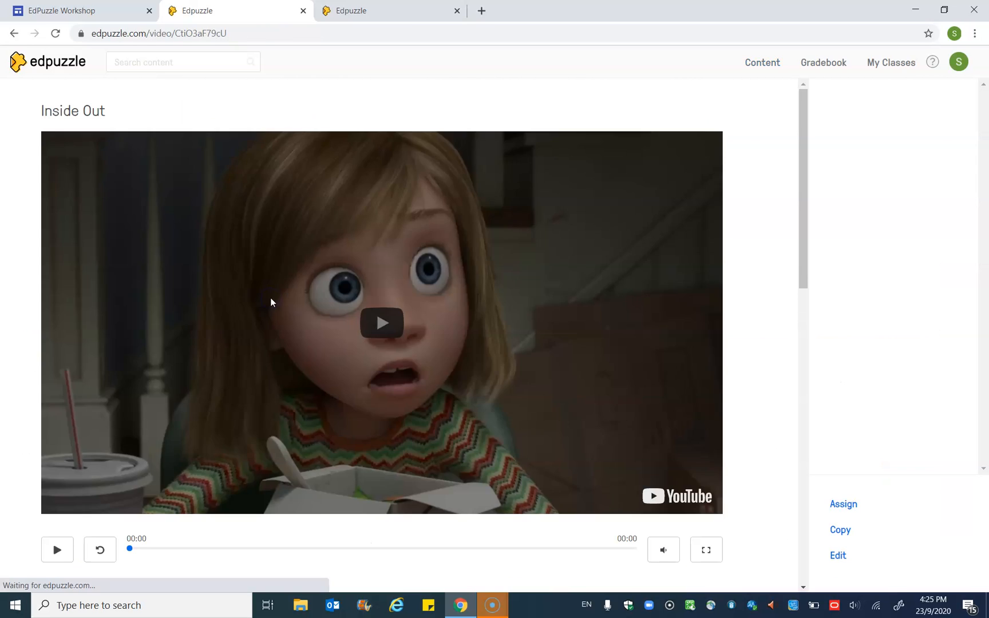
Step: Open the Inside Out video for editing and cut off its end so the total new time is 01:46
scroll(689, 381, "down", 1)
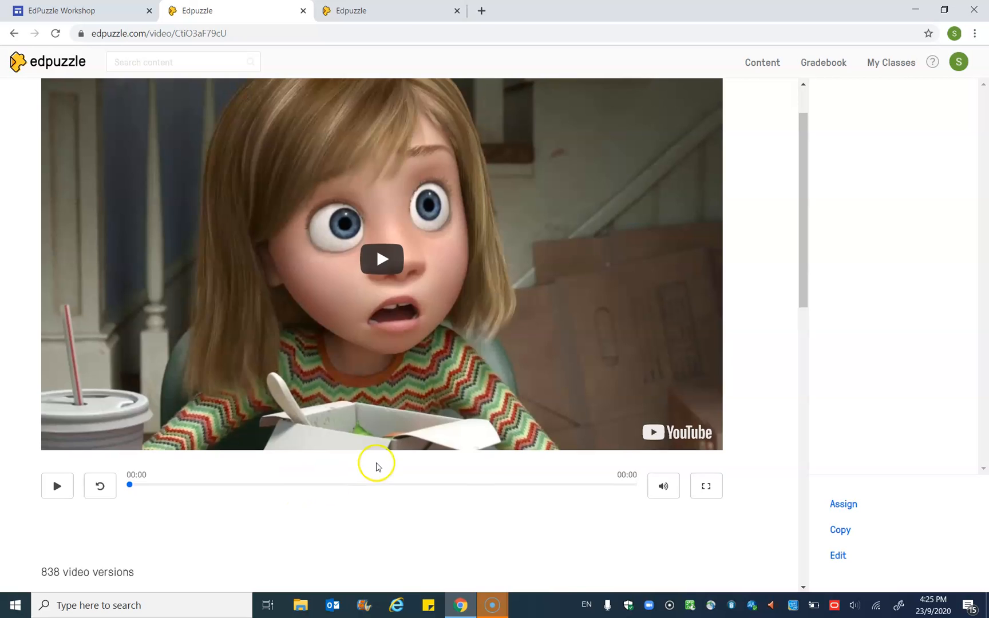
scroll(378, 452, "up", 1)
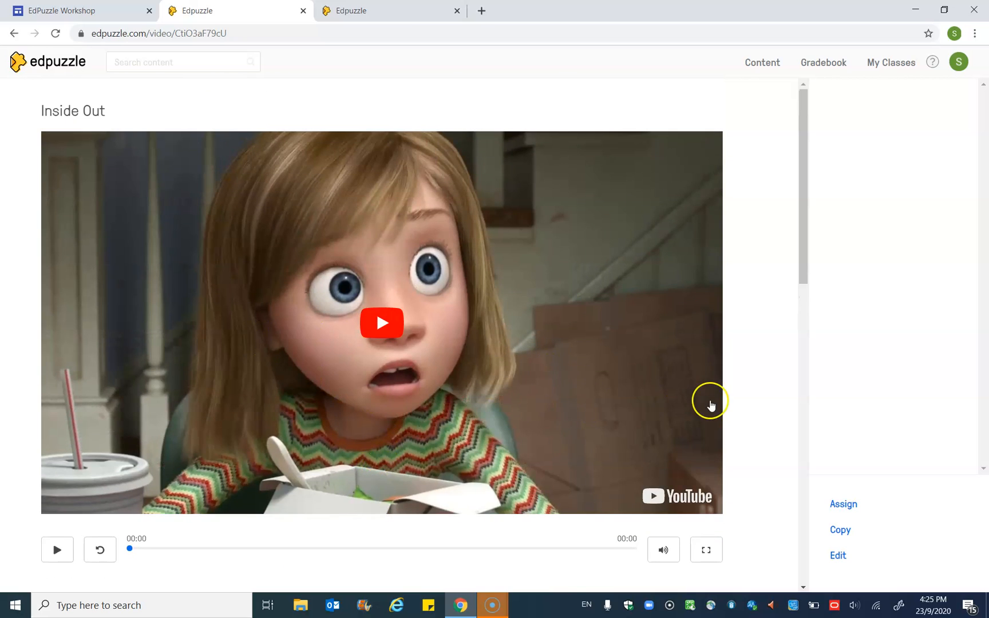
scroll(709, 410, "down", 1)
scroll(711, 407, "up", 1)
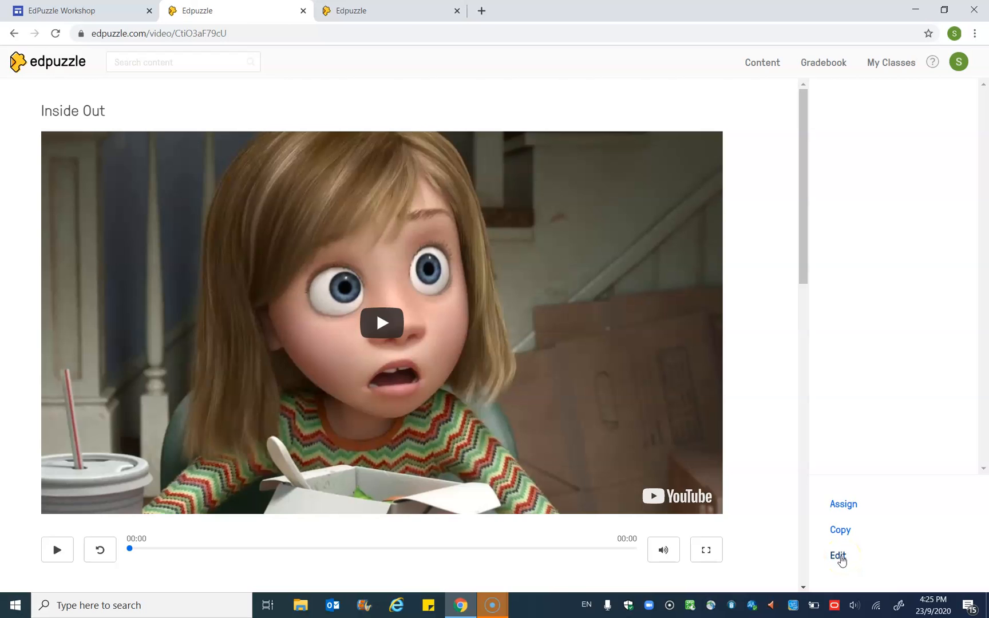
left_click(839, 556)
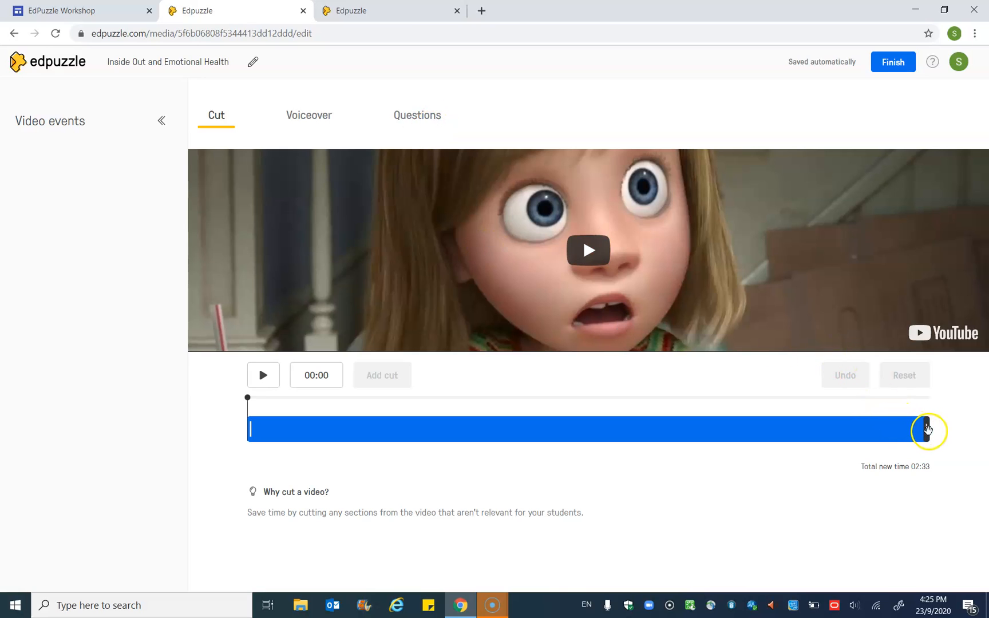
left_click(927, 431)
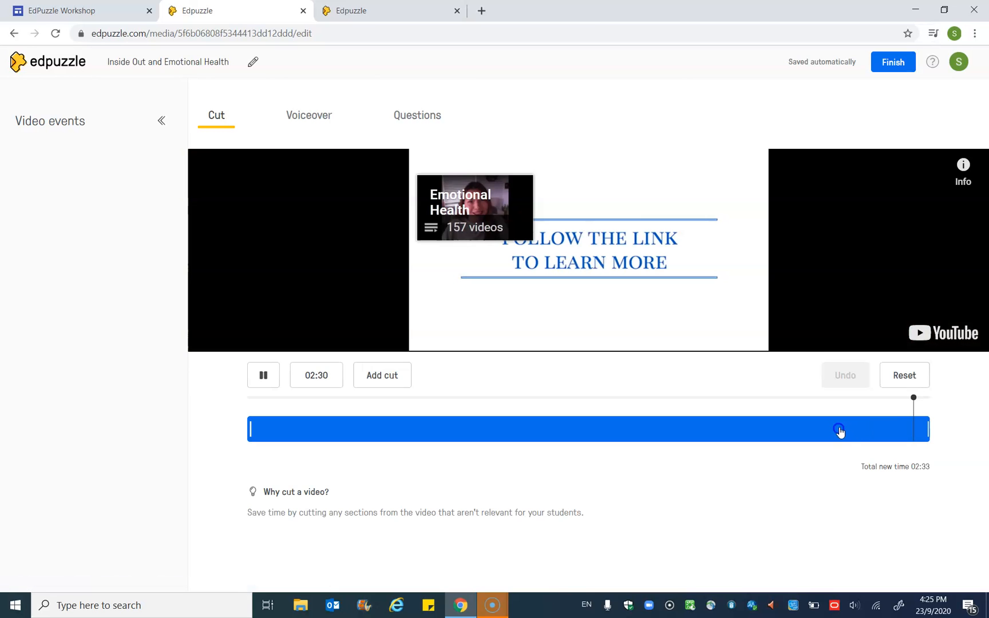
left_click_drag(926, 429, 726, 432)
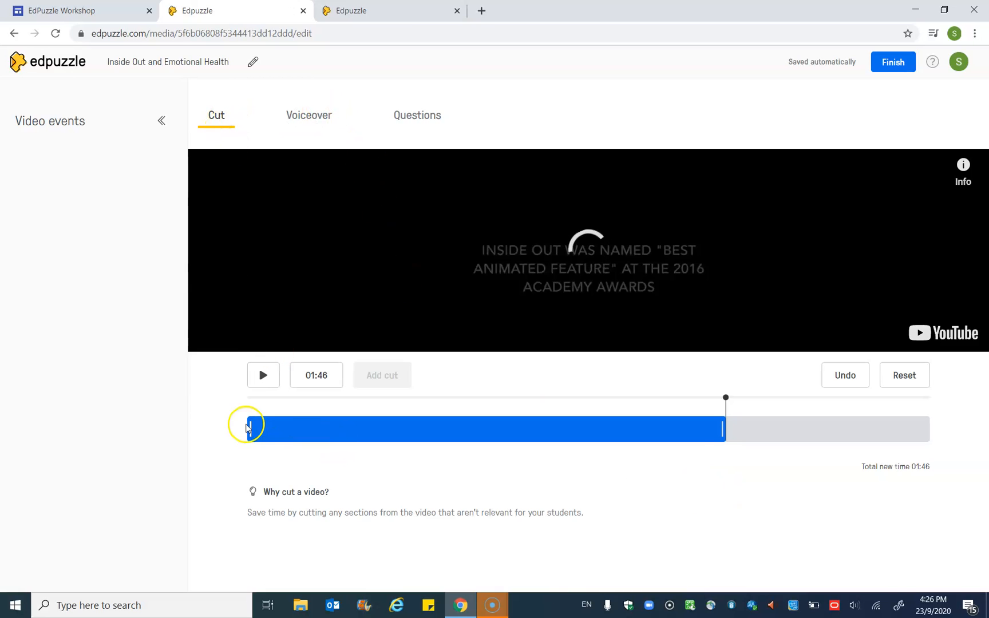
Step: Look at the voiceover stage, and play the trimmed video in the questions stage, pausing at 00:04
left_click(316, 115)
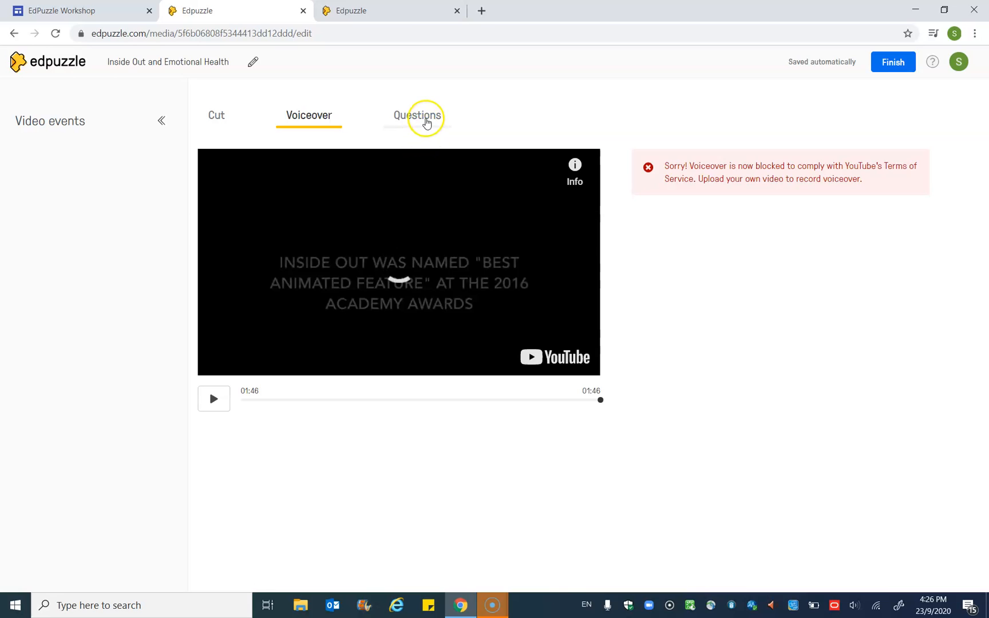
left_click(426, 123)
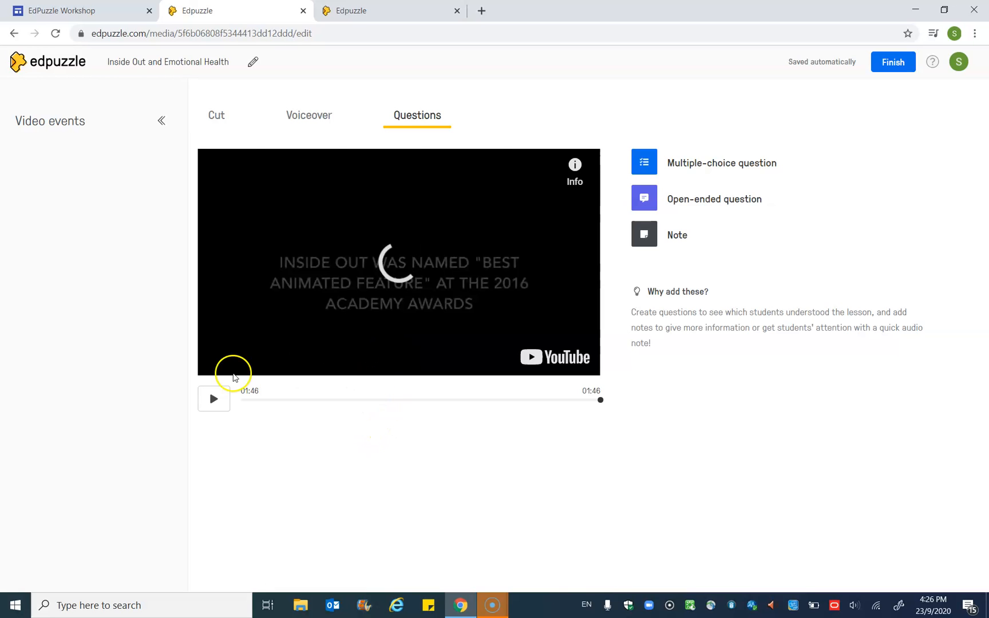
left_click(213, 401)
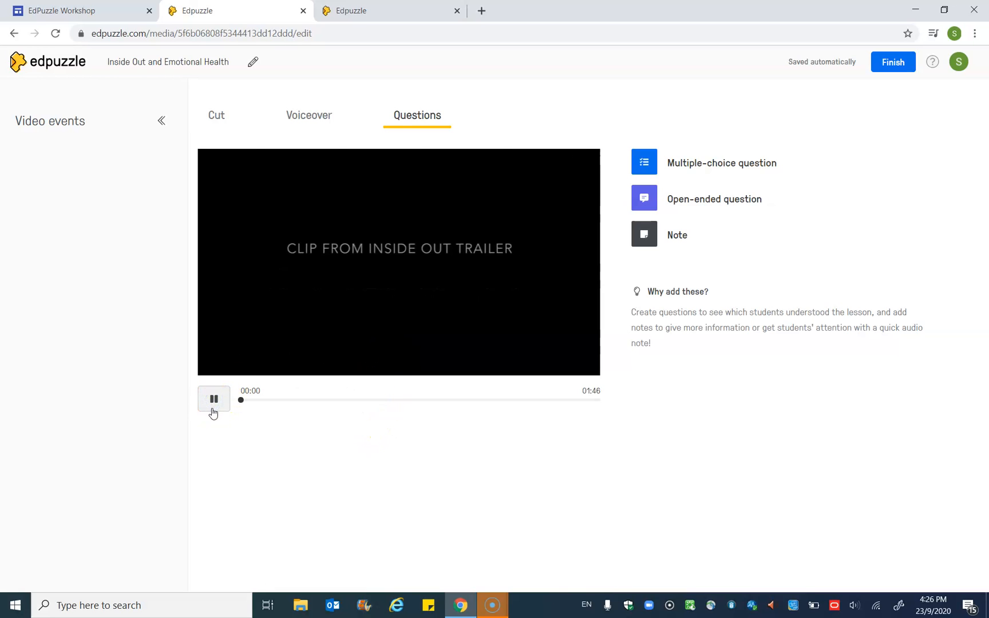
mouse_move(255, 404)
left_mouse_down()
mouse_move(265, 403)
mouse_move(254, 400)
left_mouse_up()
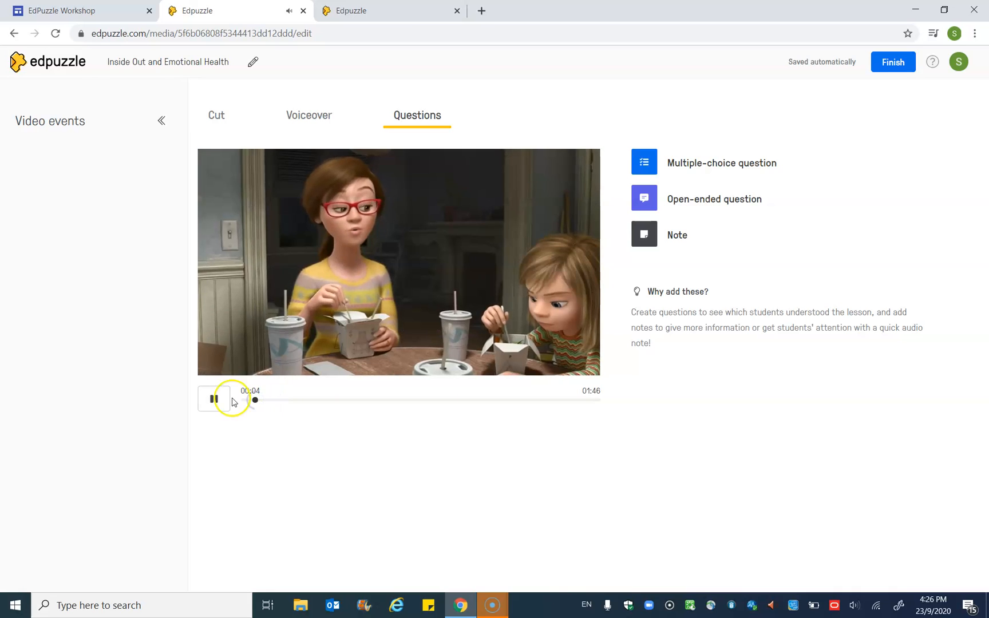
left_click(215, 400)
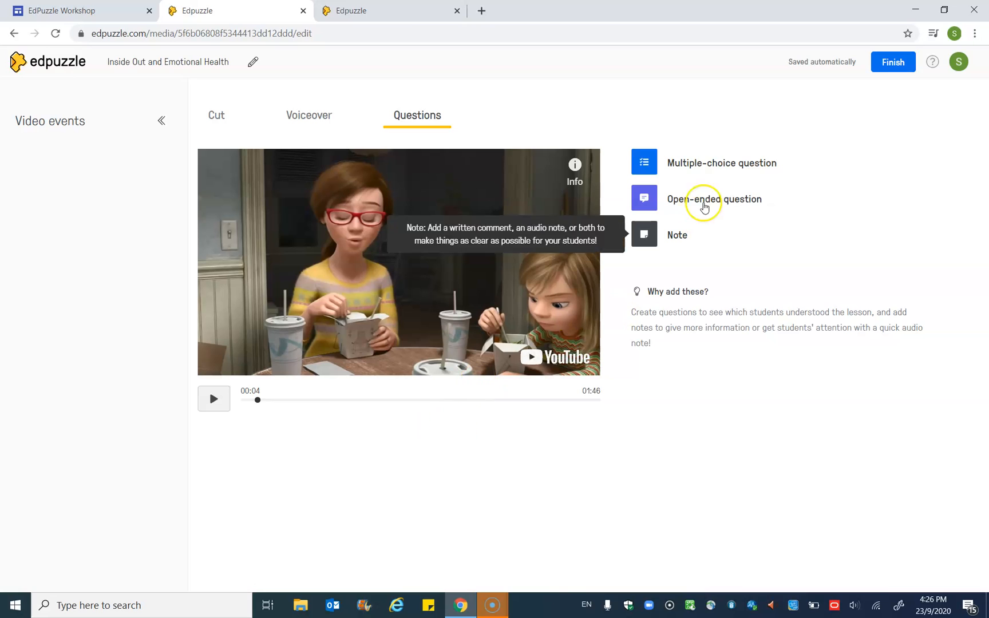
Step: Start a multiple-choice question at 00:04 with the text "How is the mother feeling at this point?"
left_click(713, 165)
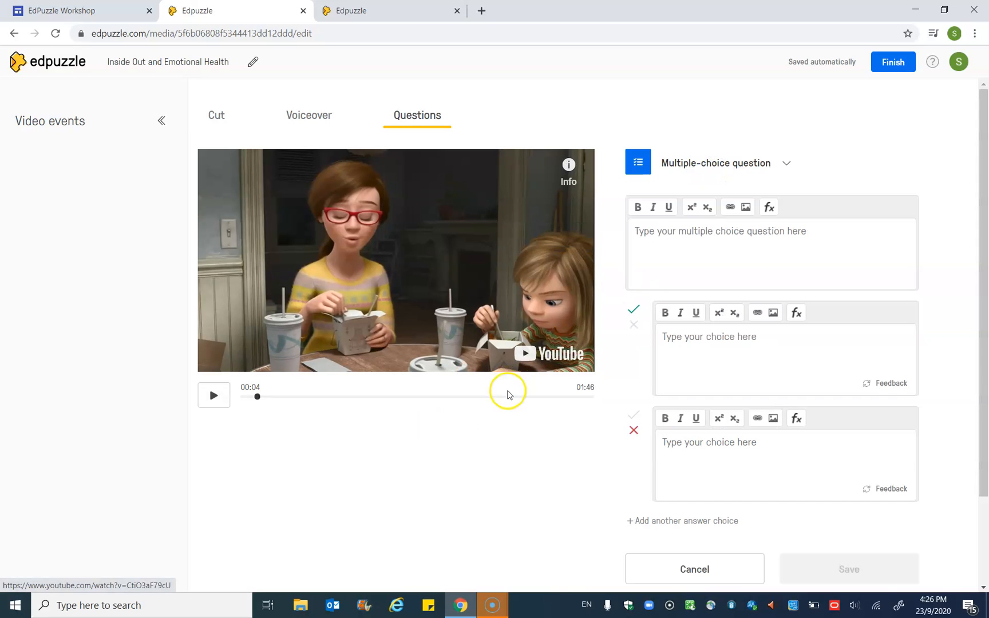
left_click(741, 248)
type("How")
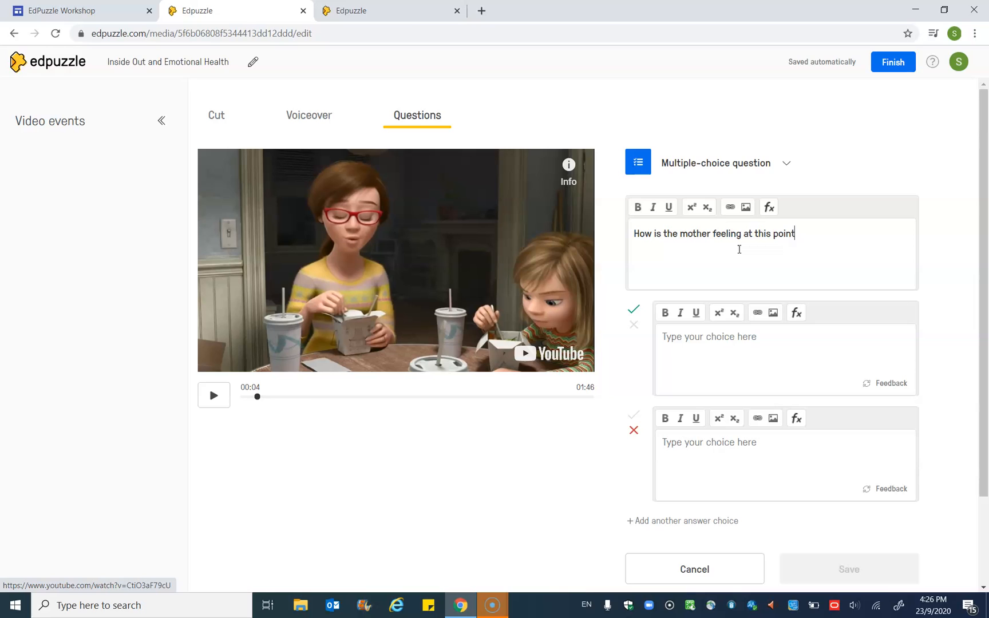
Step: Add a third answer choice and fill in the choices Angry, Concerned and Jealous
left_click_drag(747, 318, 734, 344)
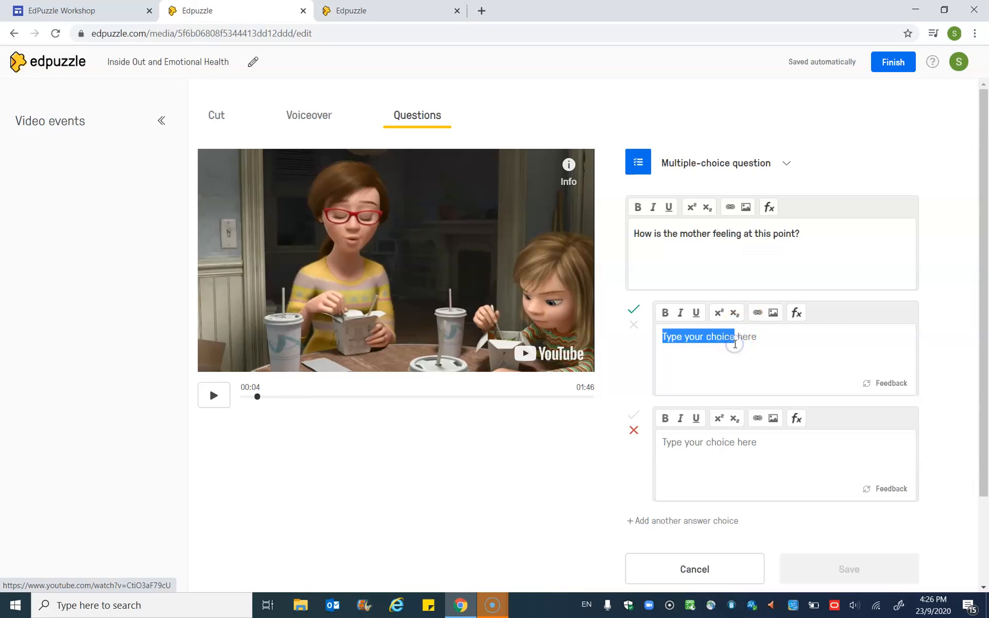
left_click(734, 344)
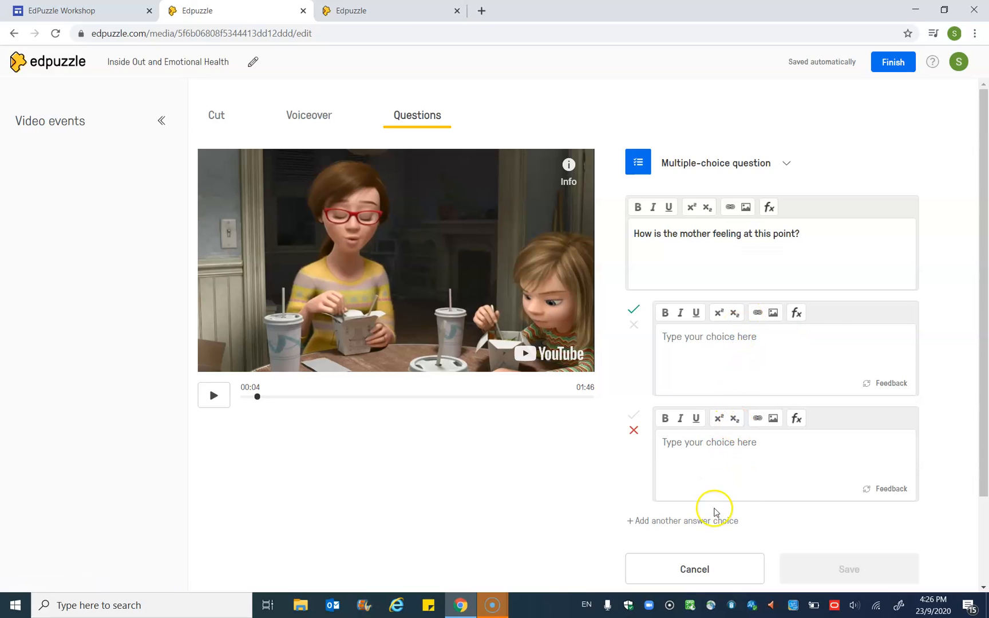
left_click(712, 521)
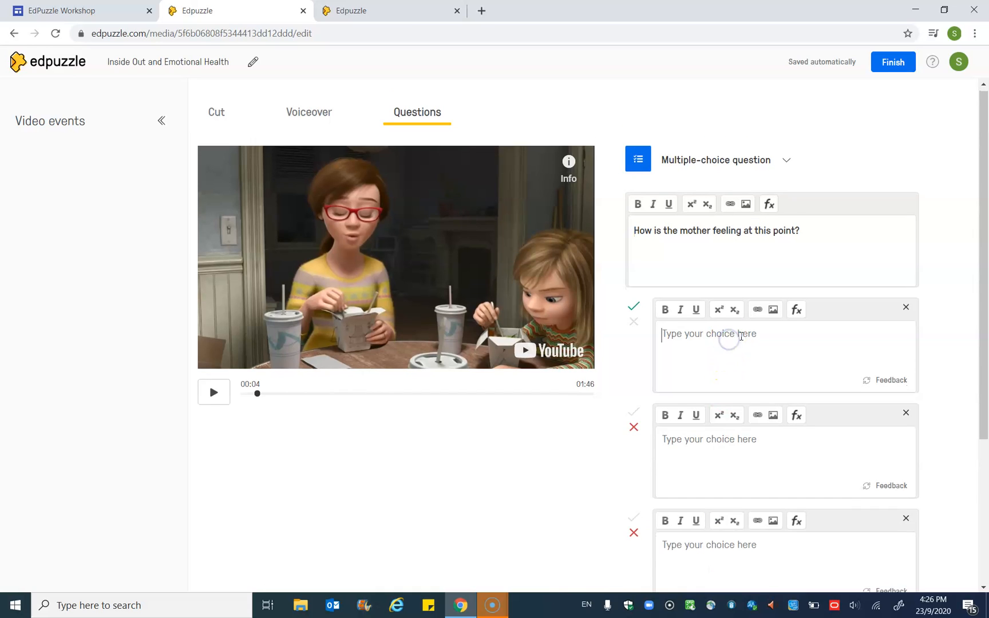
scroll(738, 337, "down", 1)
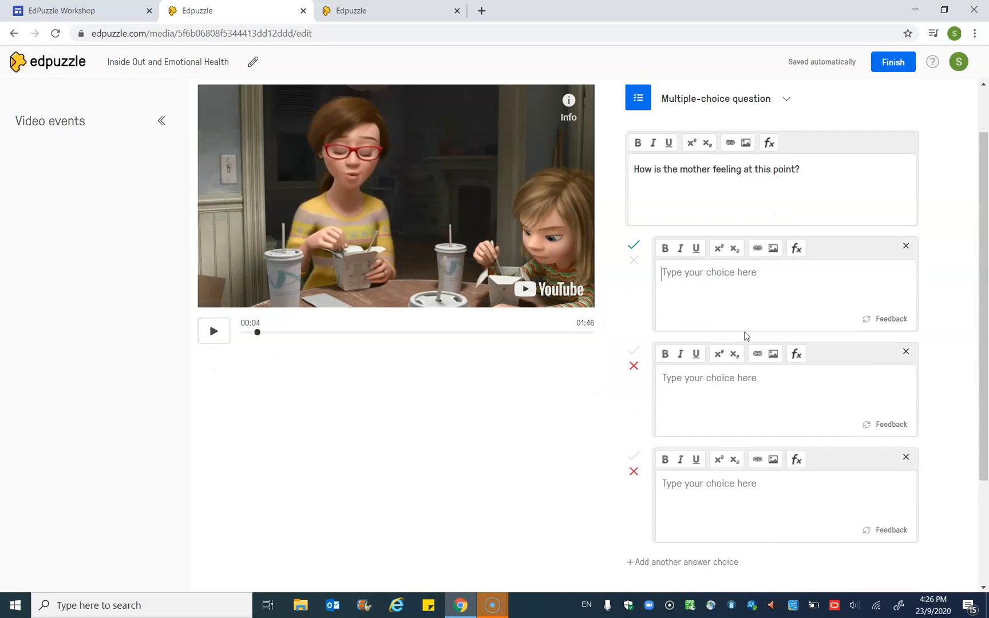
left_click(724, 414)
type("Concerned")
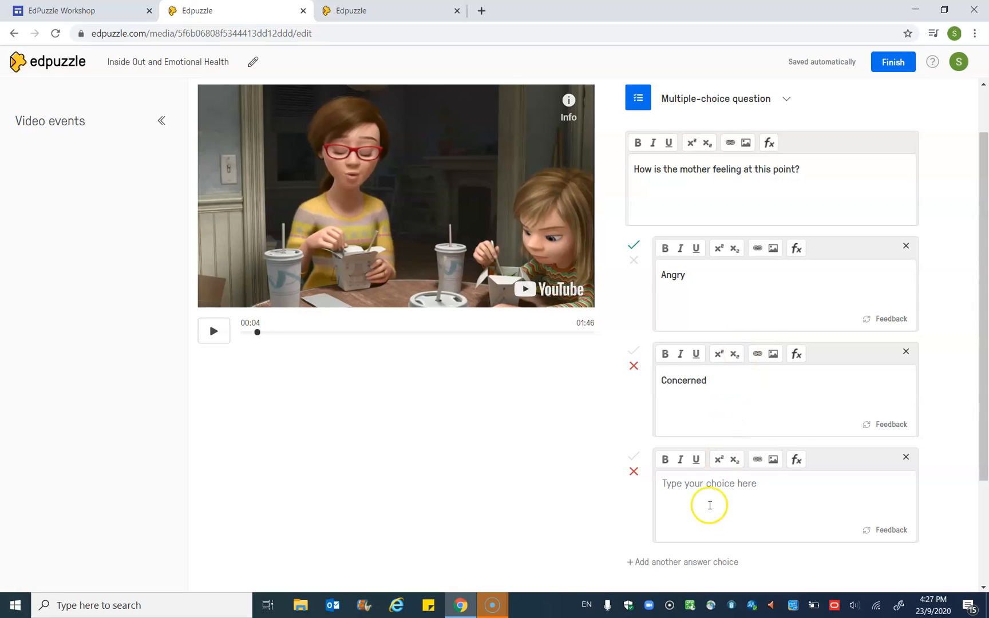
type("Jealous")
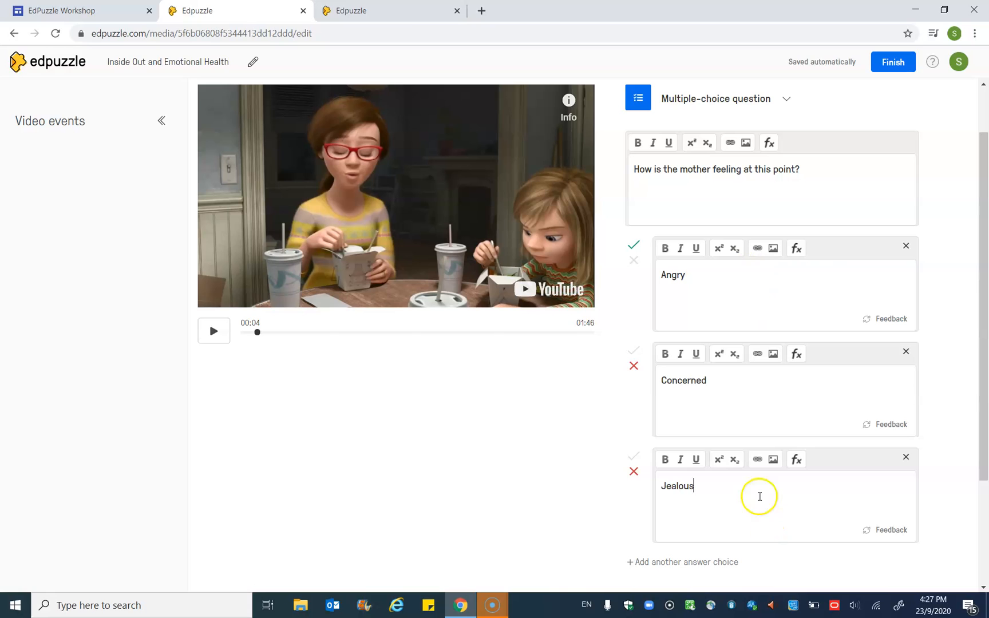
Step: Mark Concerned as the correct answer and Angry as incorrect, and save the multiple-choice question
left_click(633, 350)
left_click(635, 261)
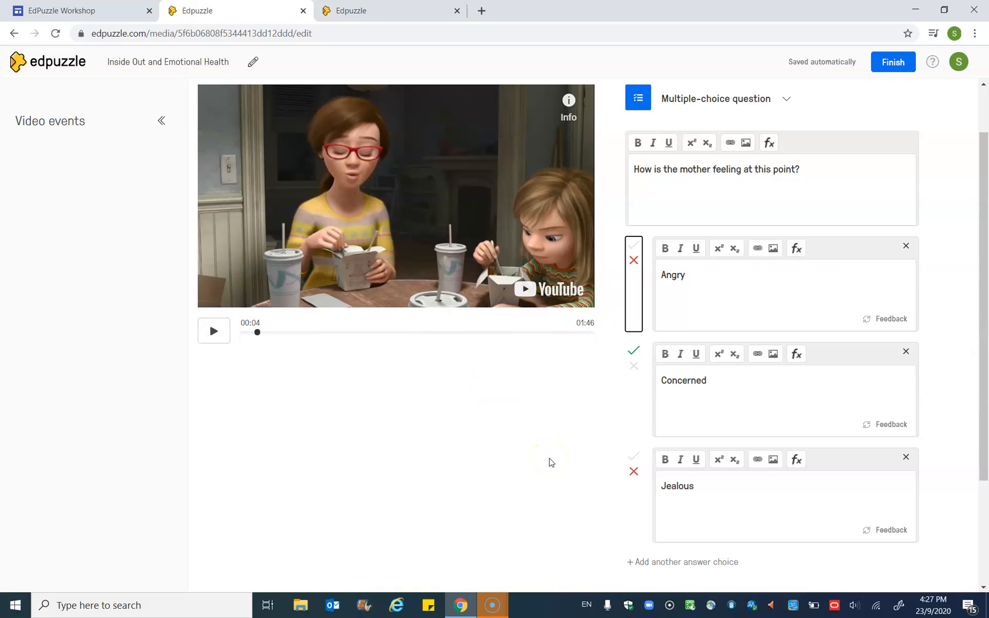
scroll(876, 355, "up", 1)
scroll(840, 281, "down", 1)
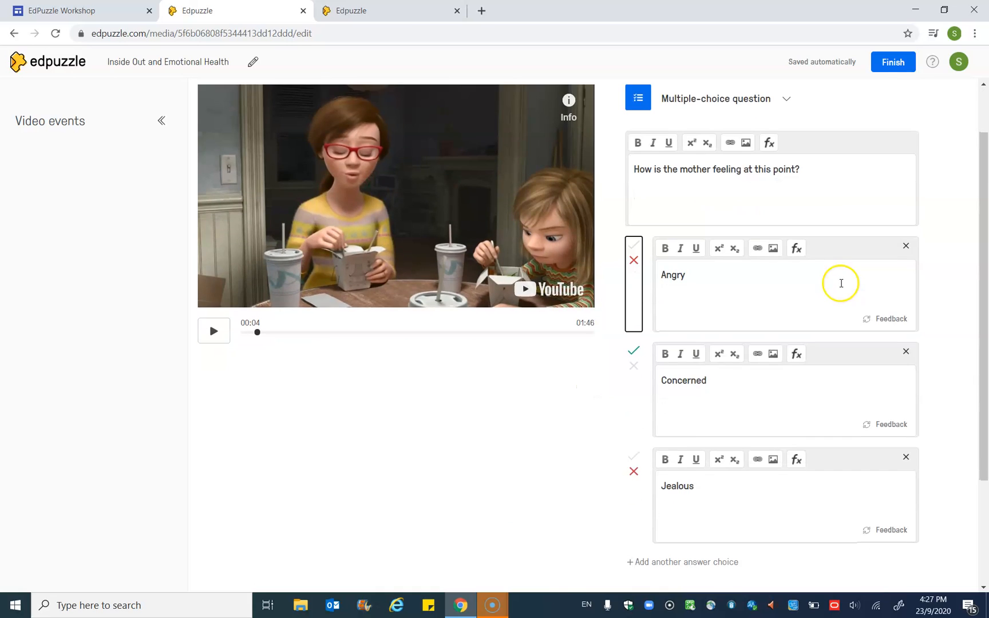
scroll(781, 328, "down", 1)
scroll(782, 328, "down", 2)
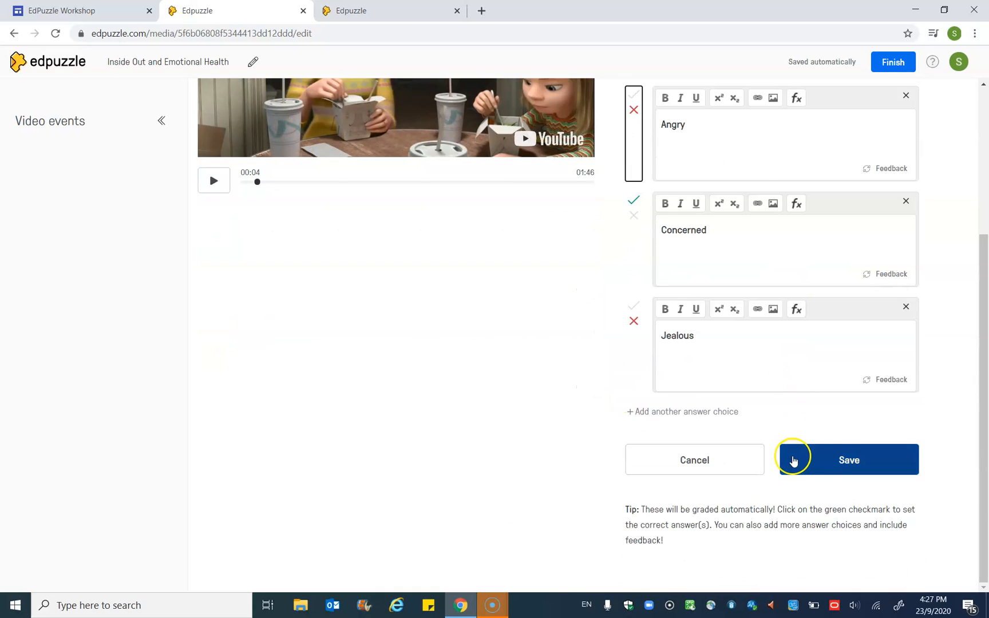
left_click(841, 462)
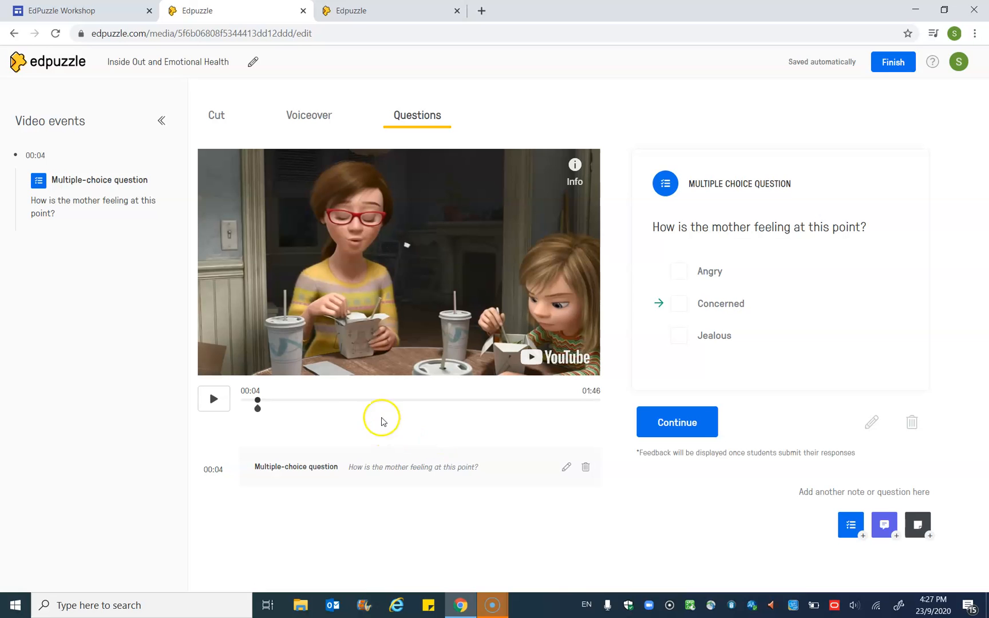
left_click(343, 400)
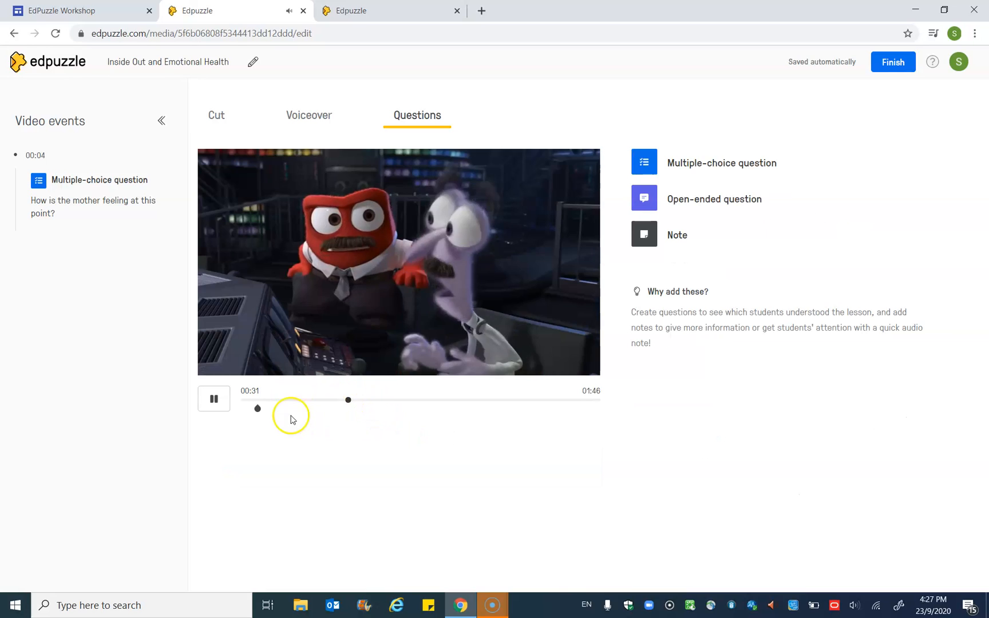
left_click(220, 400)
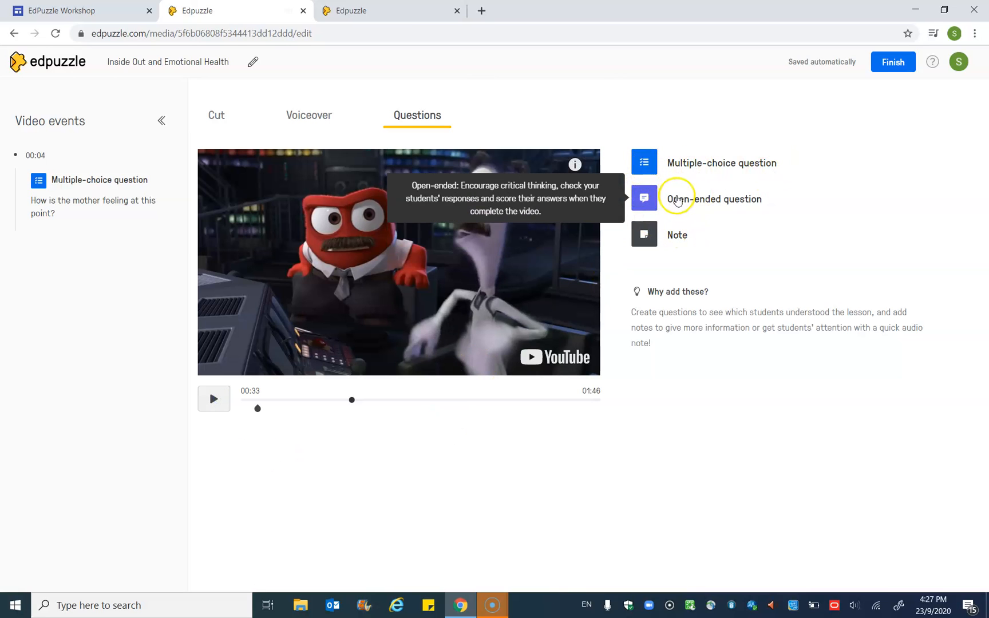
left_click(688, 236)
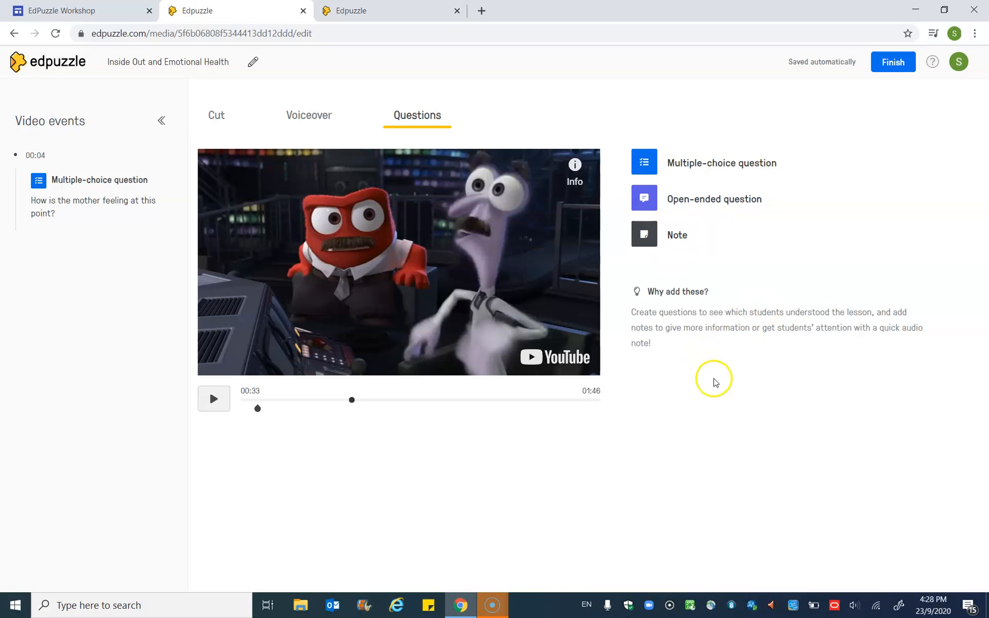
Step: Finish editing the video lesson and look over its preview page
left_click(893, 63)
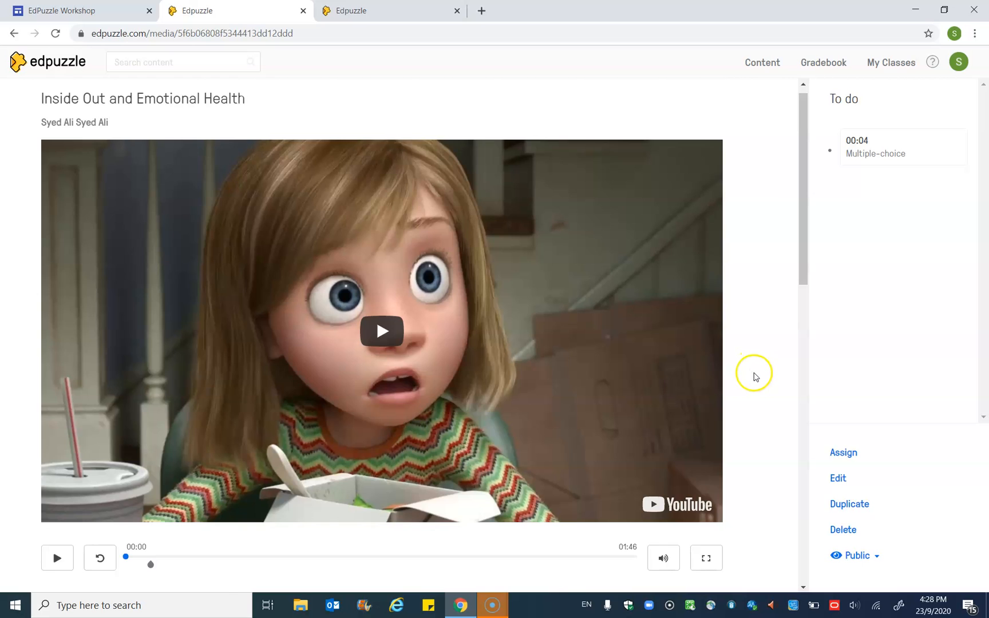
scroll(753, 376, "down", 2)
scroll(757, 382, "up", 2)
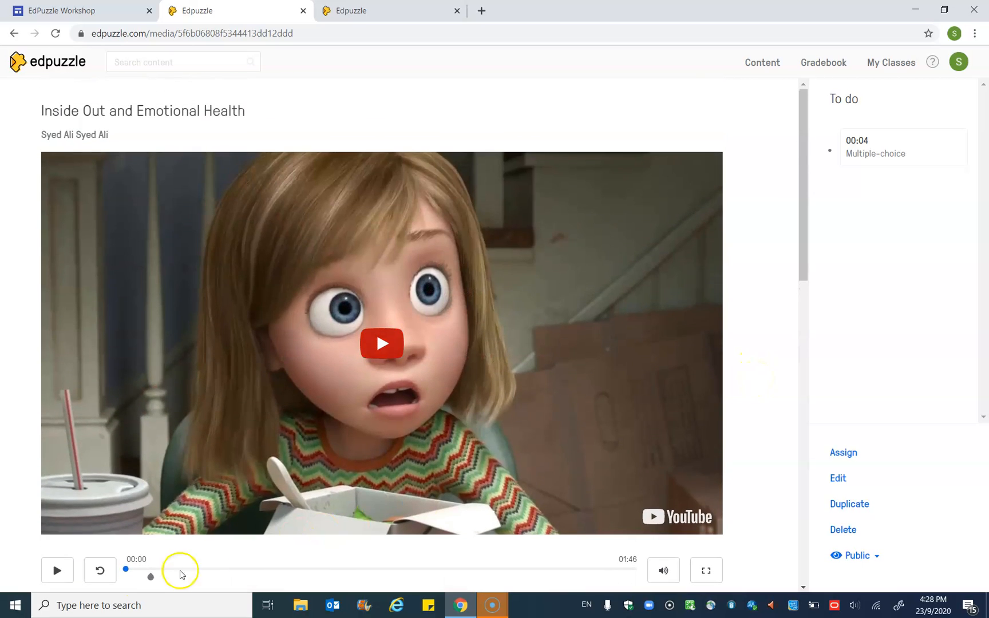